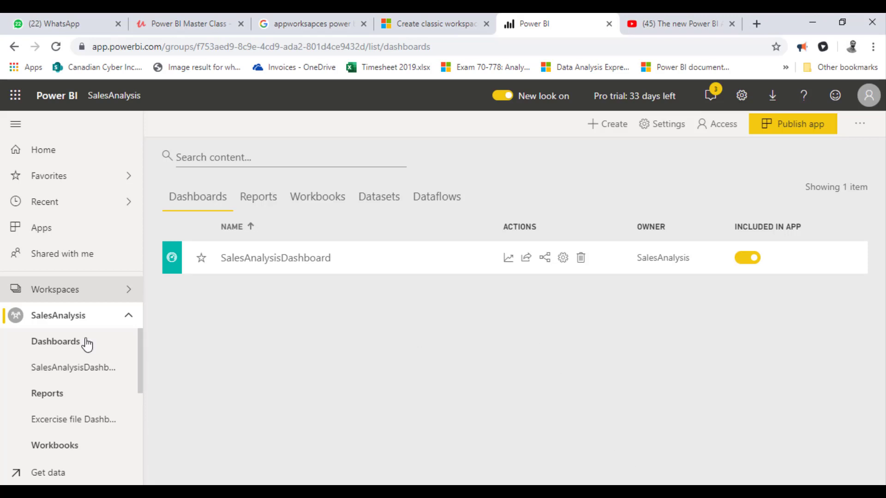
- Show the workspaces list: My workspace, Reports for Sales and SalesAnalysis
click(115, 300)
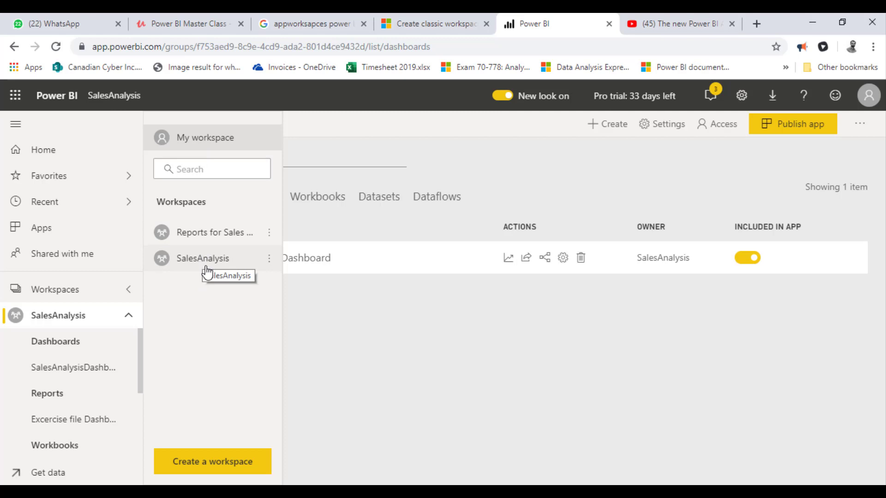
- Name the new workspace 'RevenueAnalysis Dashboard' and leave its description blank
click(220, 467)
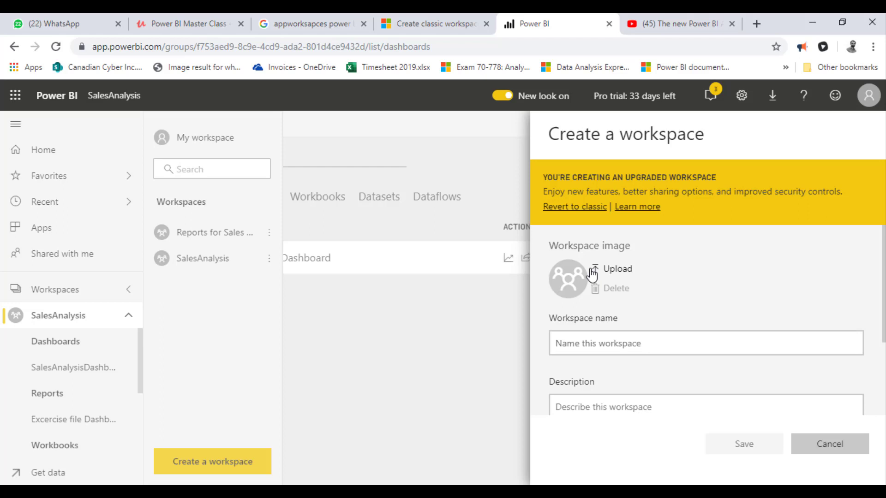
click(613, 342)
text(Sala)
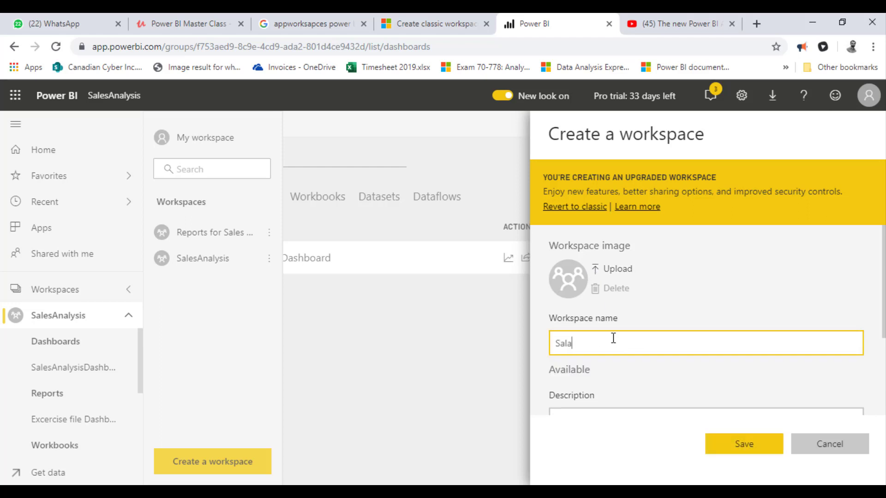
key(BackSpace)
text(es)
key(BackSpace)
key(BackSpace)
key(BackSpace)
key(BackSpace)
key(BackSpace)
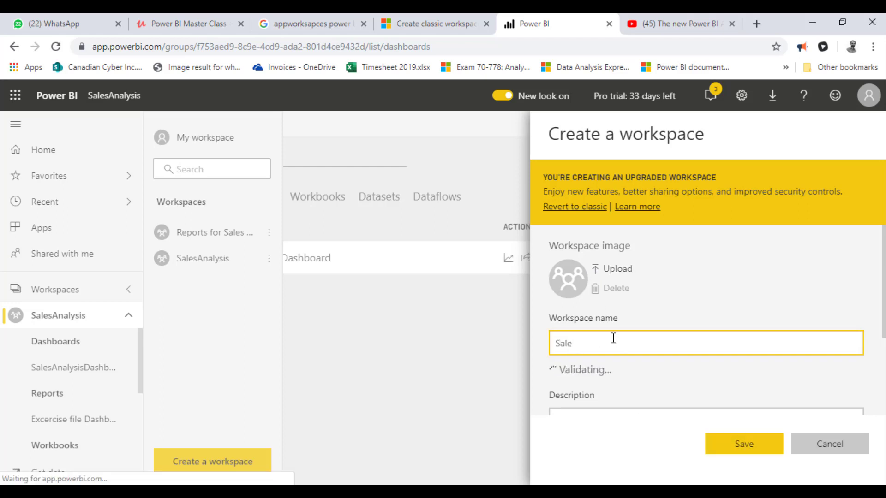
text(Revenue)
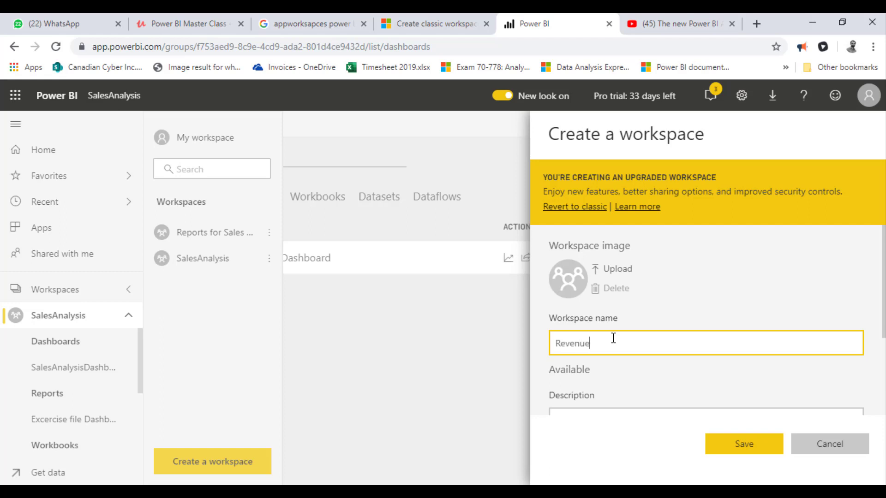
text(Analys)
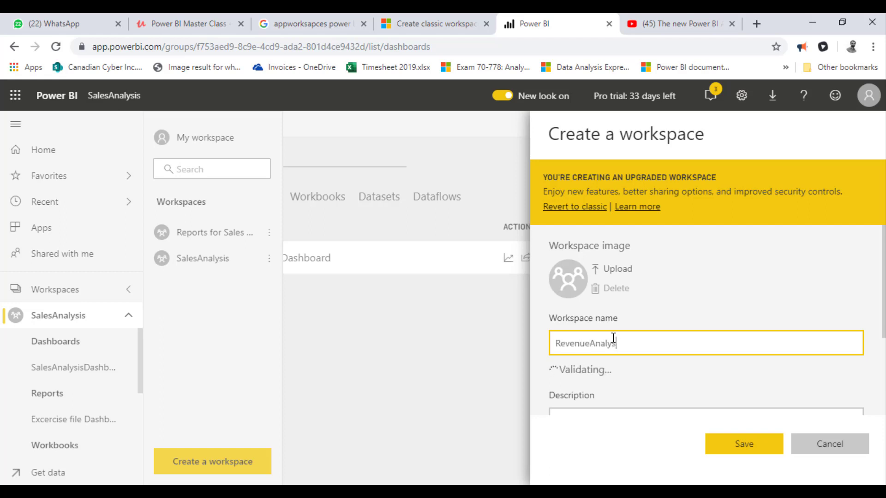
text(is Dashboard)
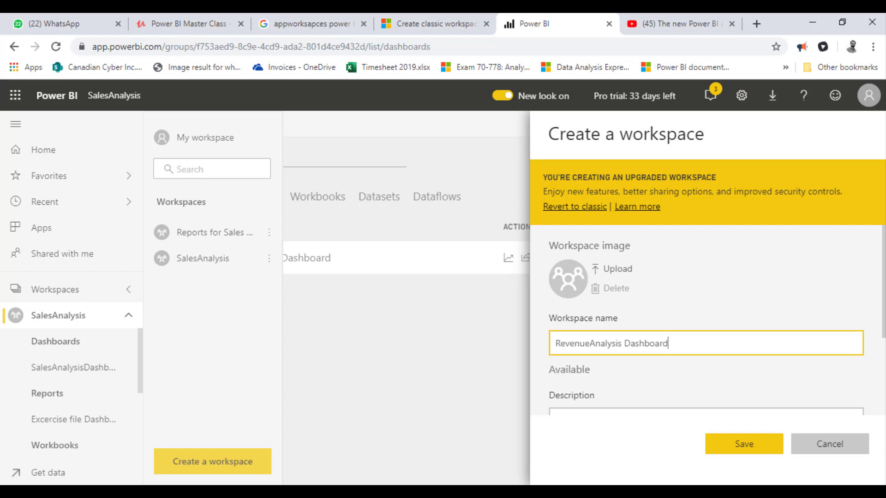
scroll(614, 338, down, 3)
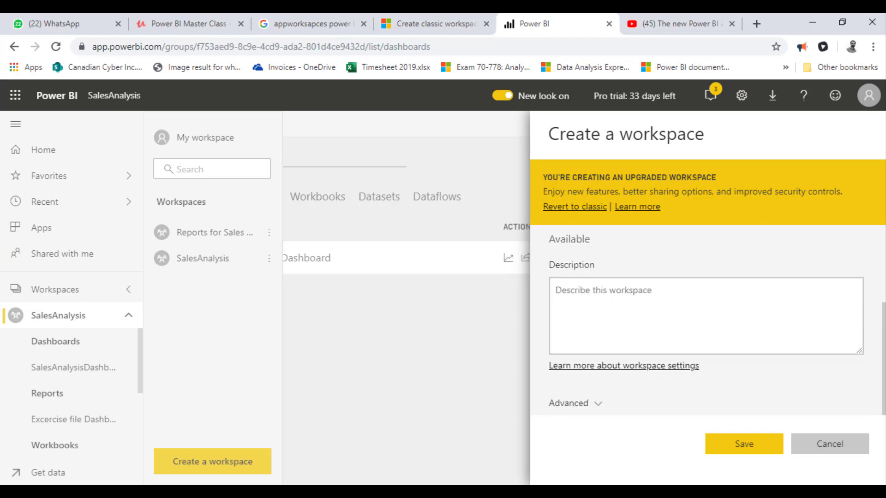
scroll(738, 341, up, 3)
scroll(739, 342, down, 3)
click(747, 340)
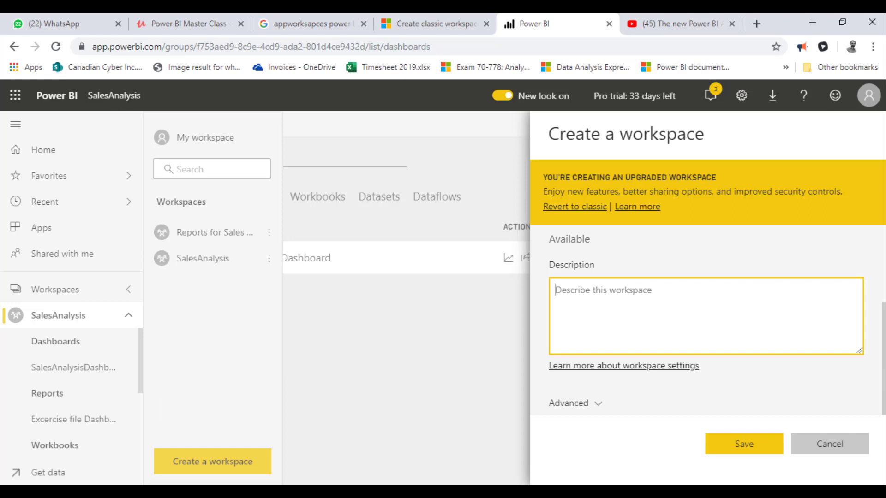
scroll(706, 323, up, 2)
scroll(646, 381, down, 2)
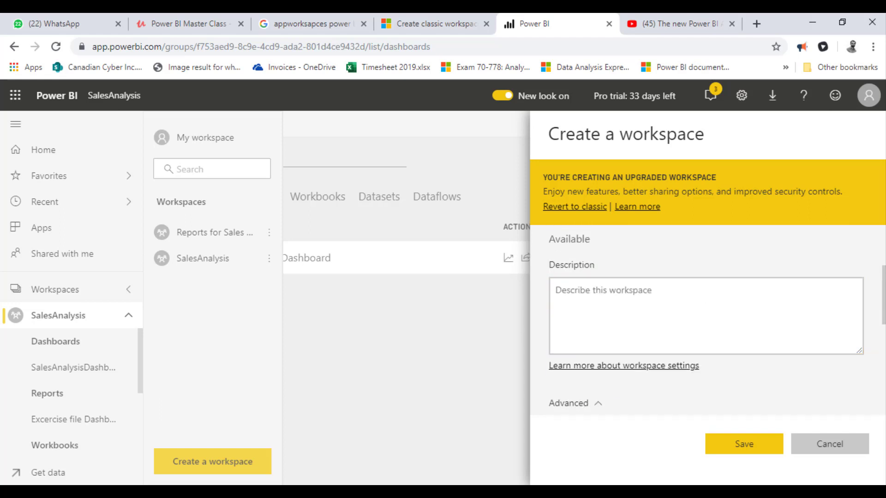
- Expand Advanced settings, save the RevenueAnalysis Dashboard workspace, and switch back toward Power BI Desktop
click(572, 404)
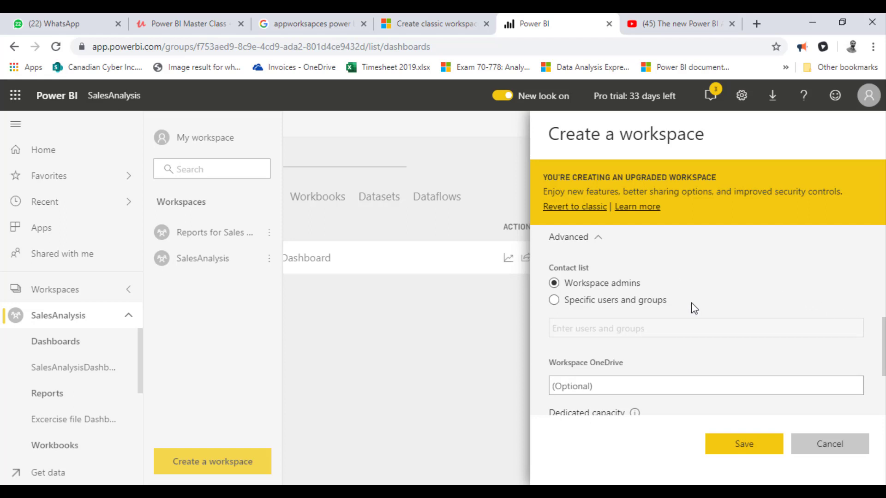
drag(883, 374, 884, 410)
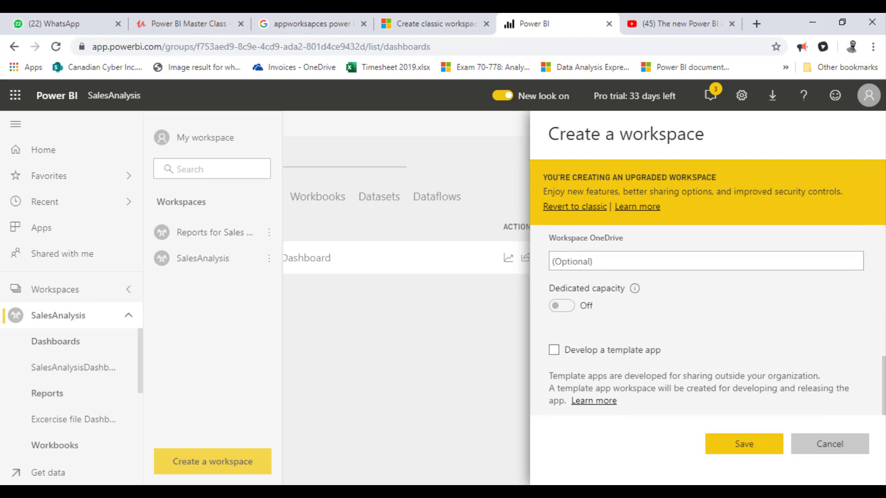
click(742, 446)
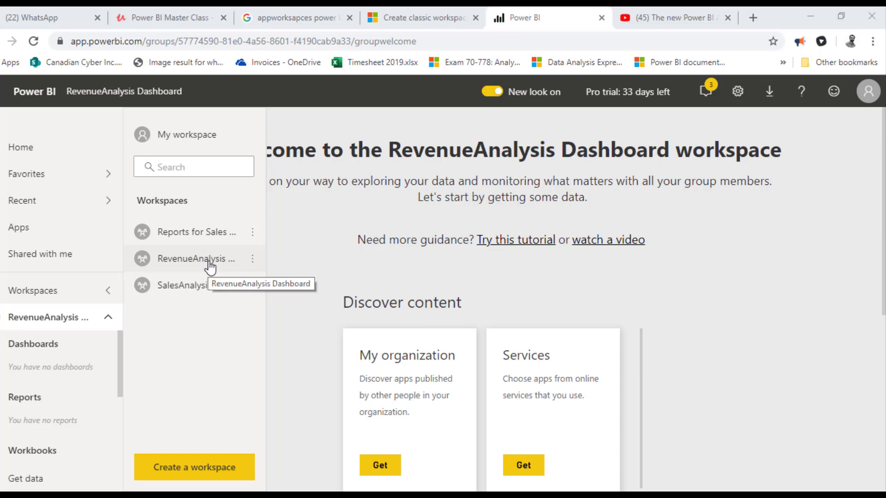
key(alt+Tab)
key(alt+Tab)
key(alt+Tab)
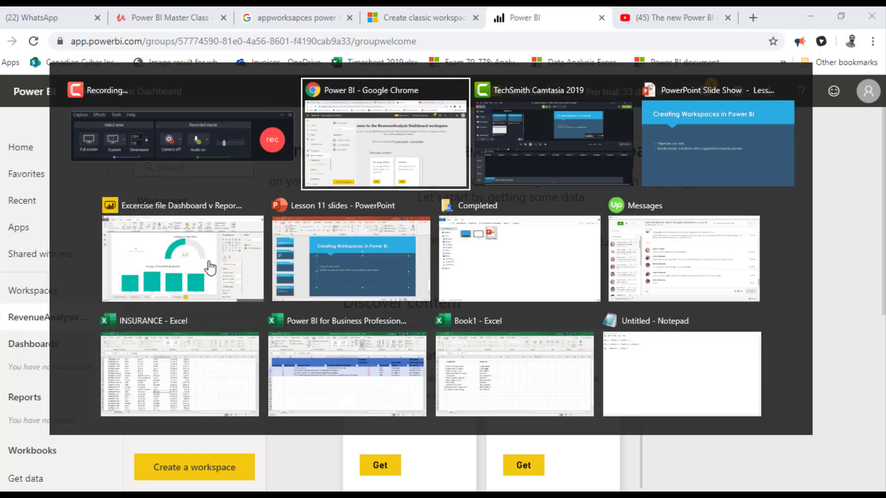
- Publish 'Excercise file Dashboard v Reports' to the RevenueAnalysis Dashboard workspace and acknowledge the success message
key(alt+Tab)
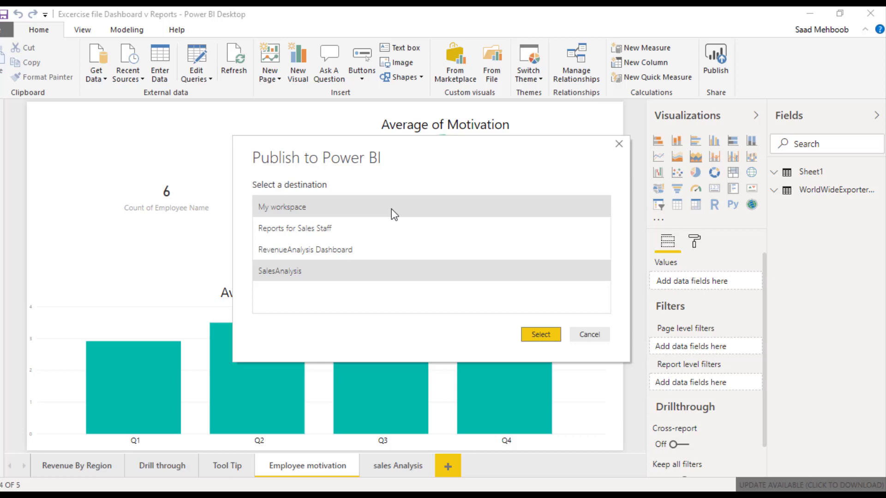
click(381, 249)
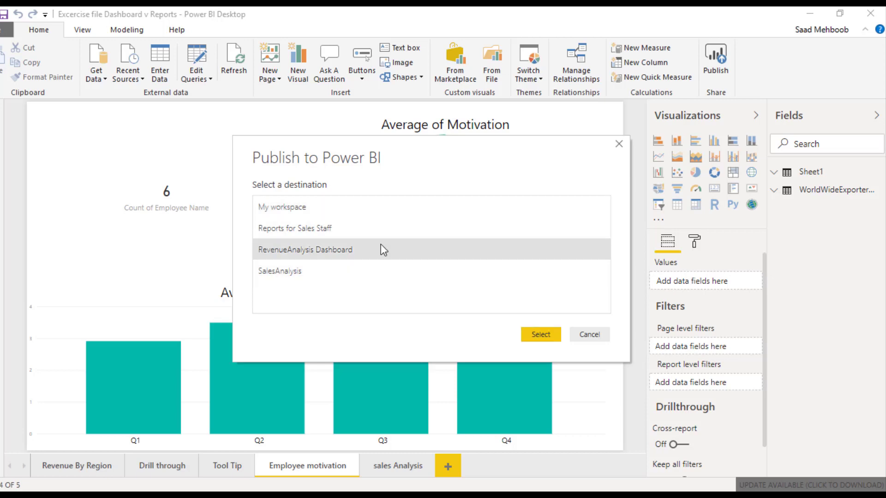
click(537, 333)
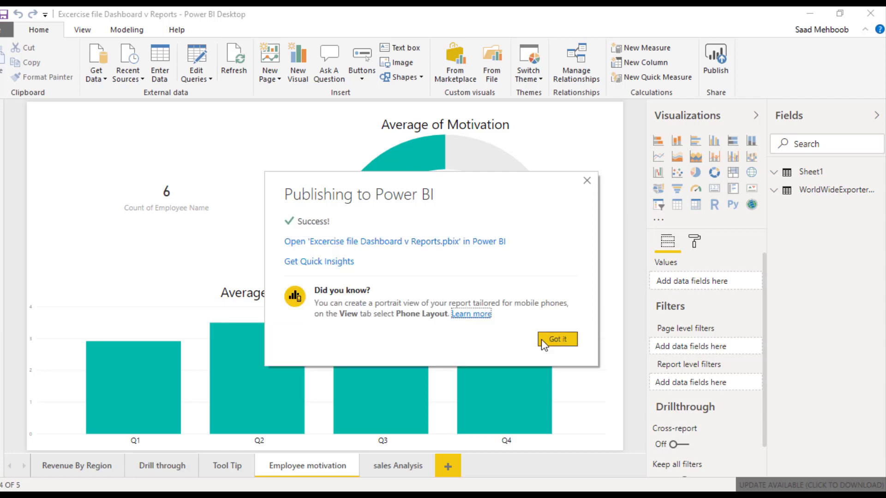
click(542, 342)
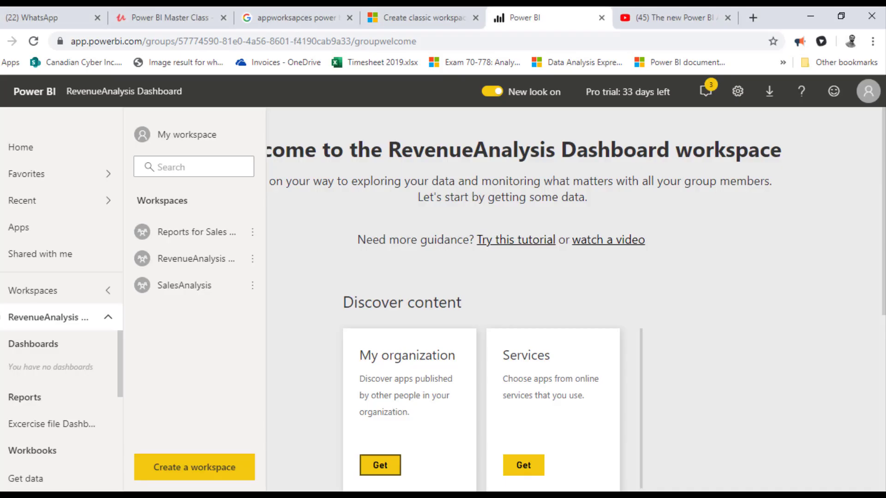
- Open the Excercise file Dashboard v Reports report from the workspace's Reports list
click(181, 259)
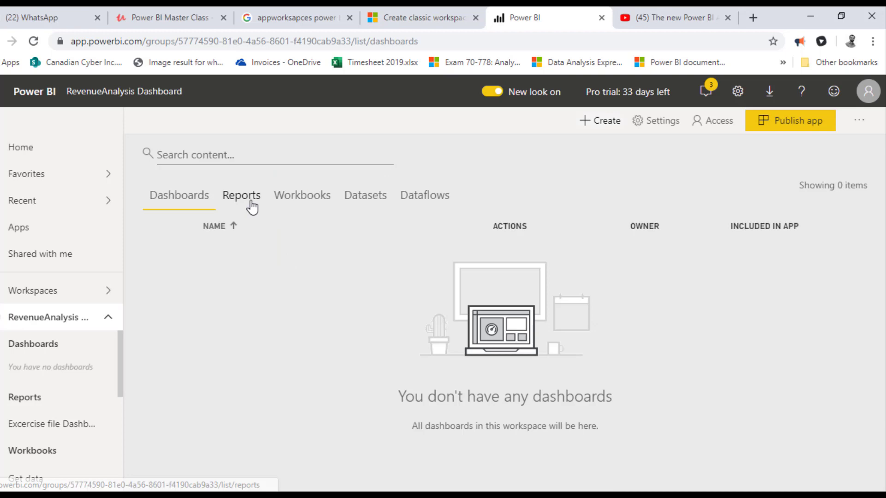
click(250, 205)
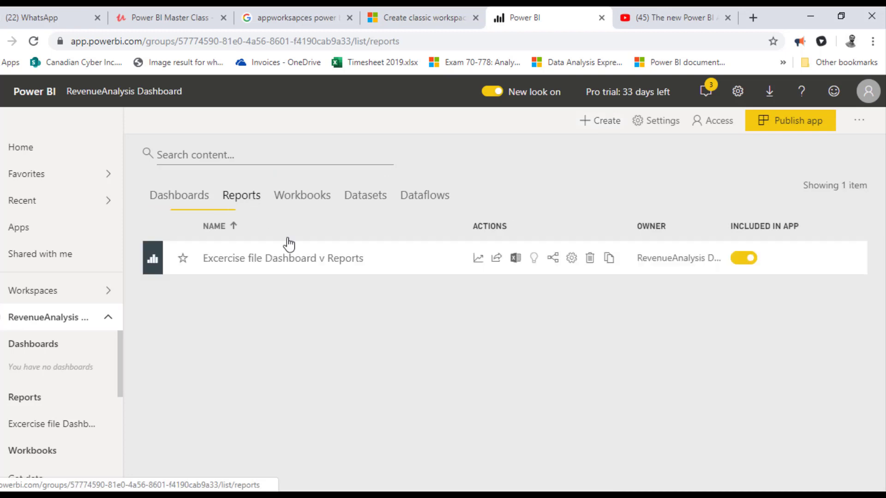
click(287, 270)
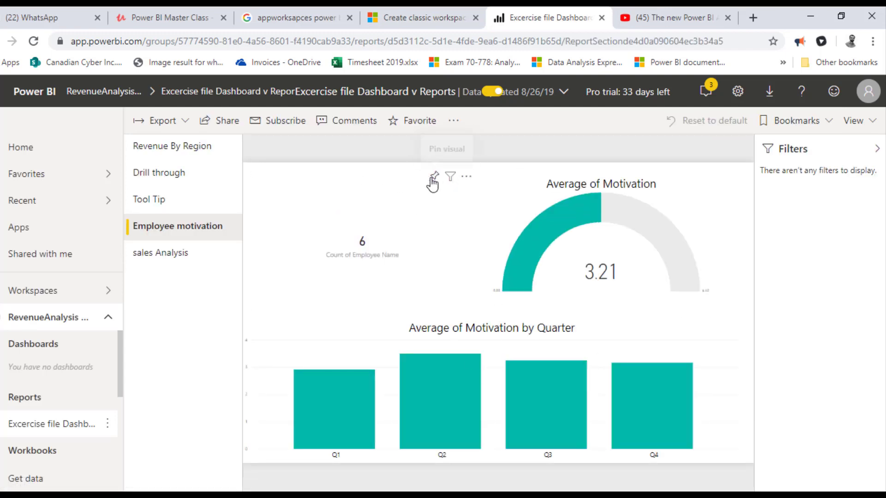
- Pin the Count of Employee Name card to a new 'RevenueAnalysis Dashboard' dashboard and open it
click(434, 178)
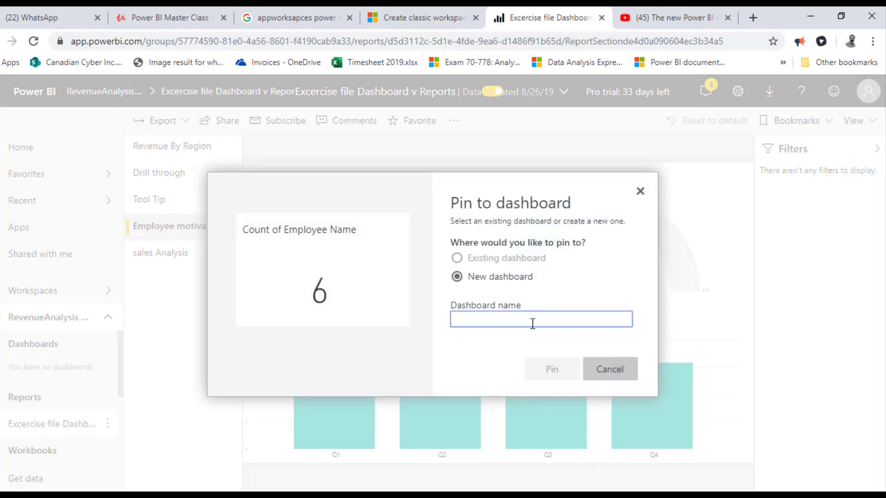
text(Revenu)
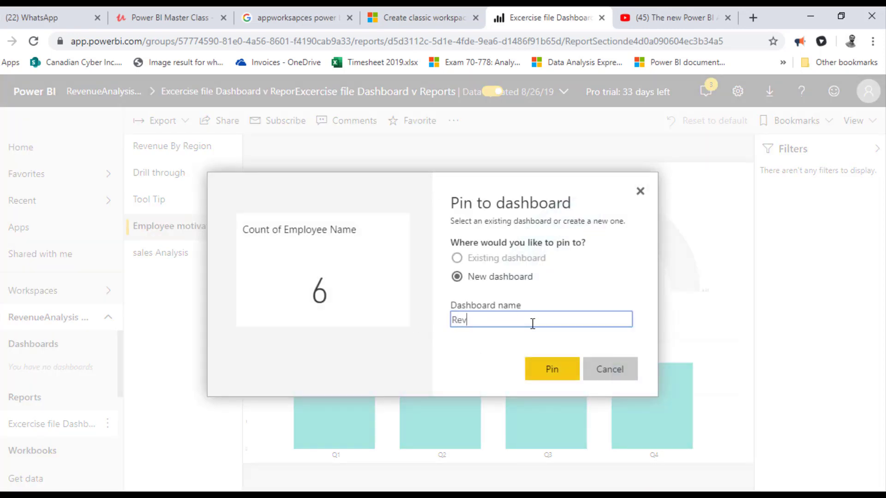
key(BackSpace)
text(ueAnalysis Dashboard)
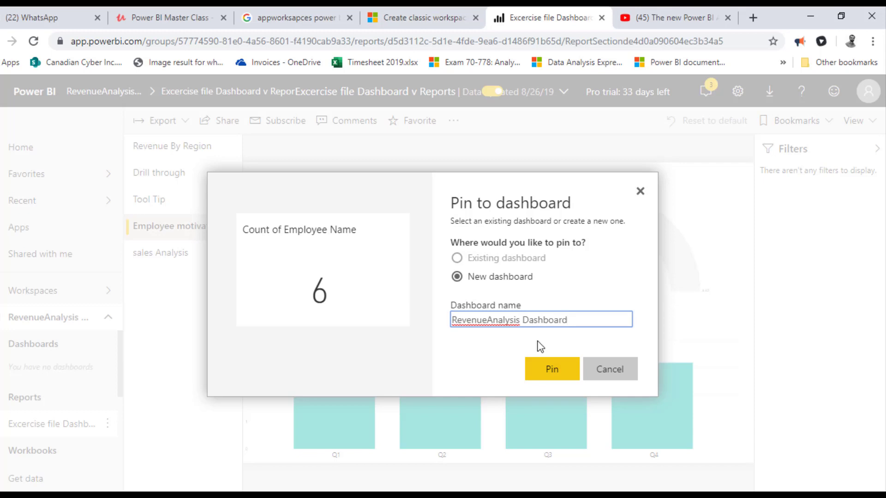
click(545, 367)
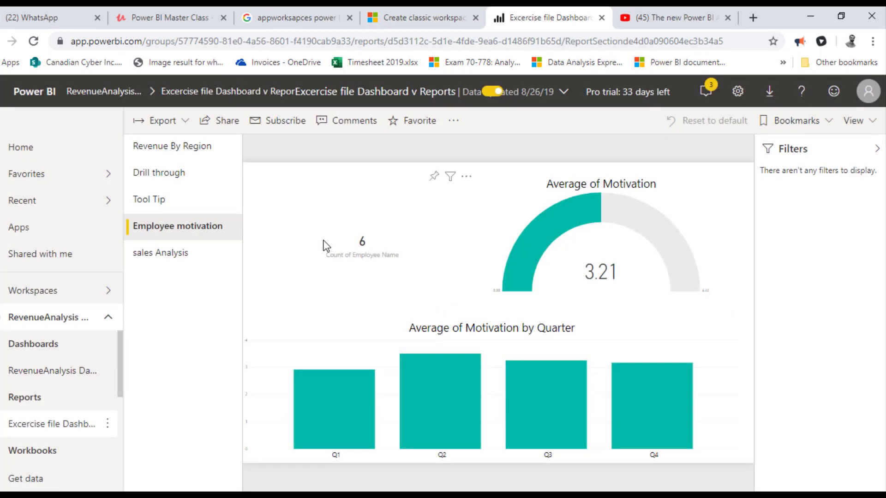
click(762, 207)
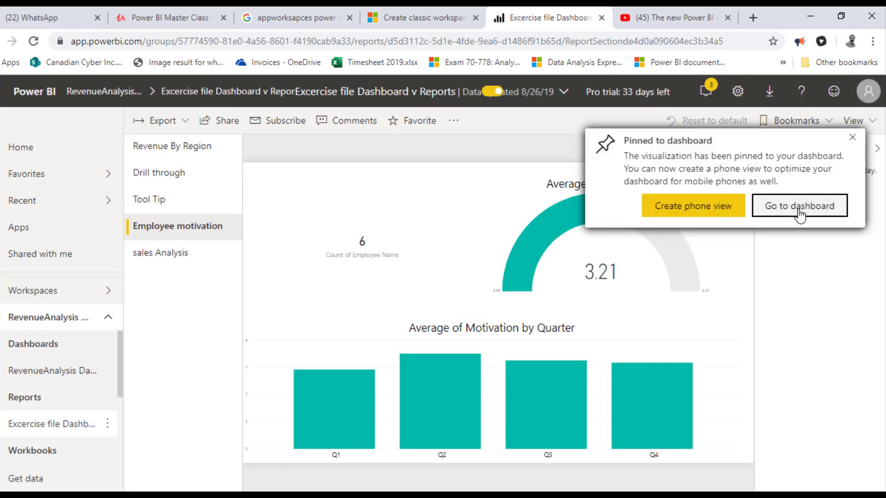